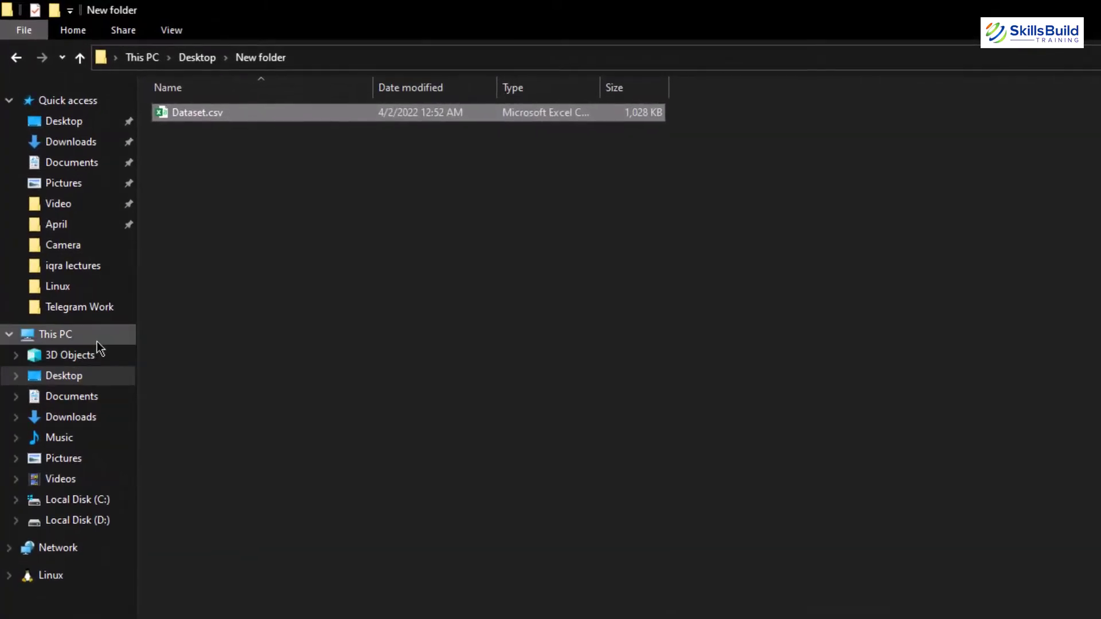
# Step: Go from This PC through Local Disk (C:) and Users into the user's profile folder
pyautogui.click(98, 340)
pyautogui.doubleClick(212, 259)
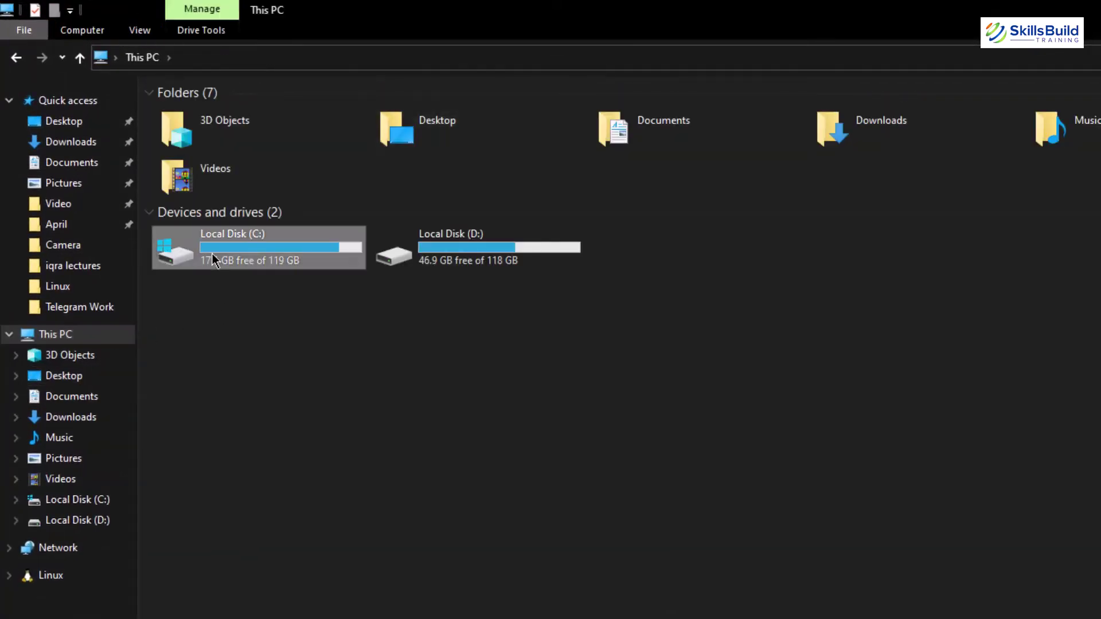
pyautogui.doubleClick(199, 329)
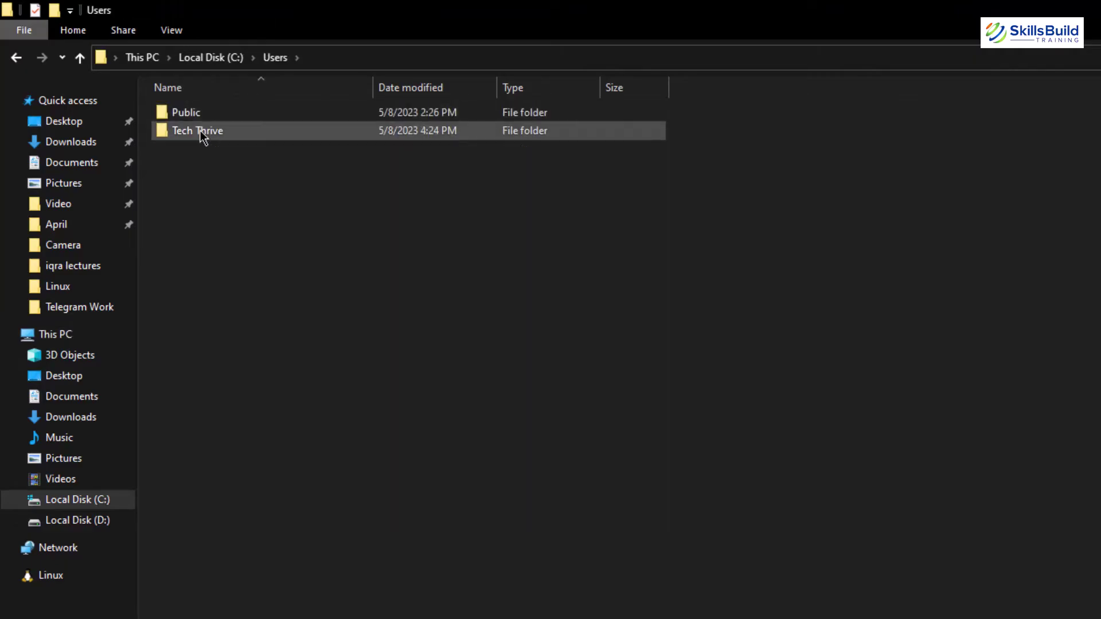
pyautogui.doubleClick(201, 131)
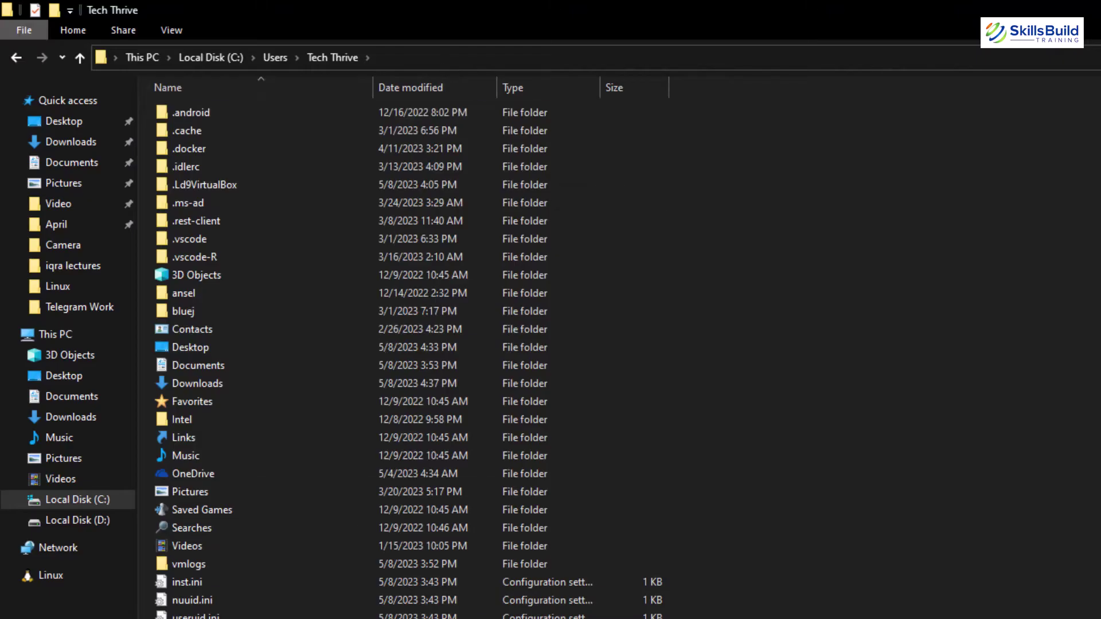
# Step: Append \AppData to the profile path in the address bar to open AppData
pyautogui.click(452, 57)
pyautogui.click(452, 55)
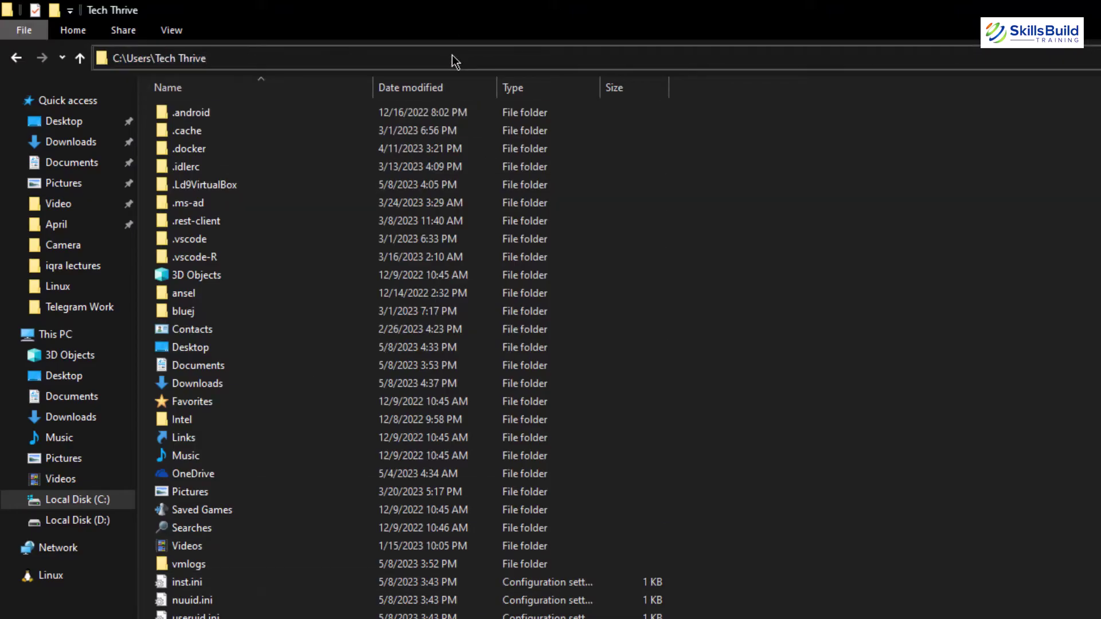
pyautogui.write('\\app')
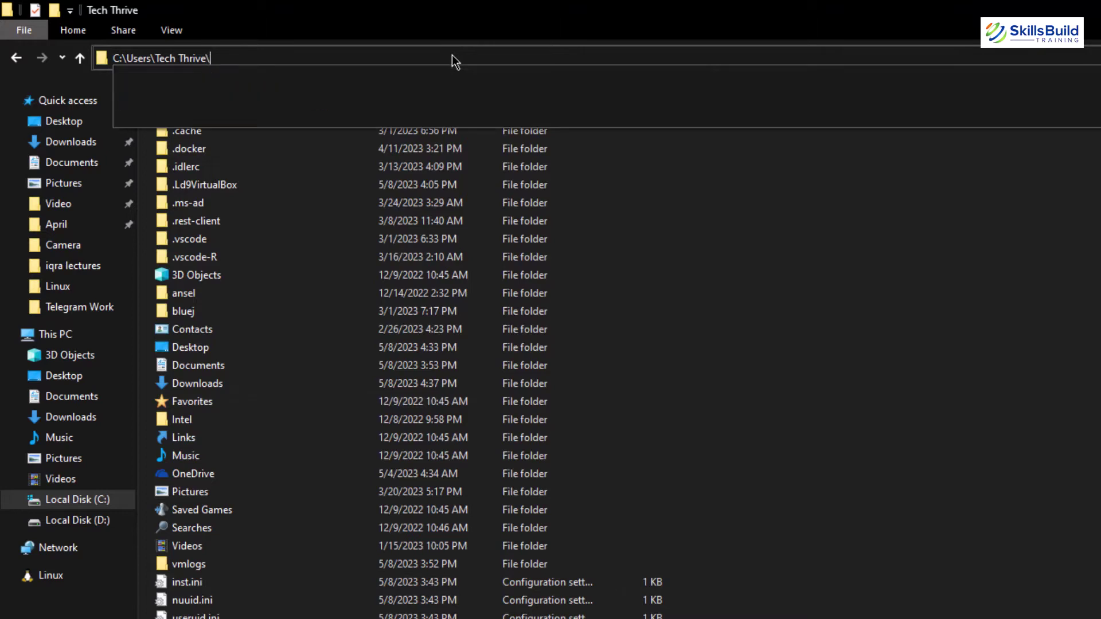
pyautogui.press('Down')
pyautogui.hotkey('ctrl', 'shift', 'Left')
pyautogui.hotkey('ctrl', 'shift', 'Left')
pyautogui.press('BackSpace')
pyautogui.press('Return')
# Step: Open Local > Microsoft > Office inside AppData
pyautogui.doubleClick(173, 112)
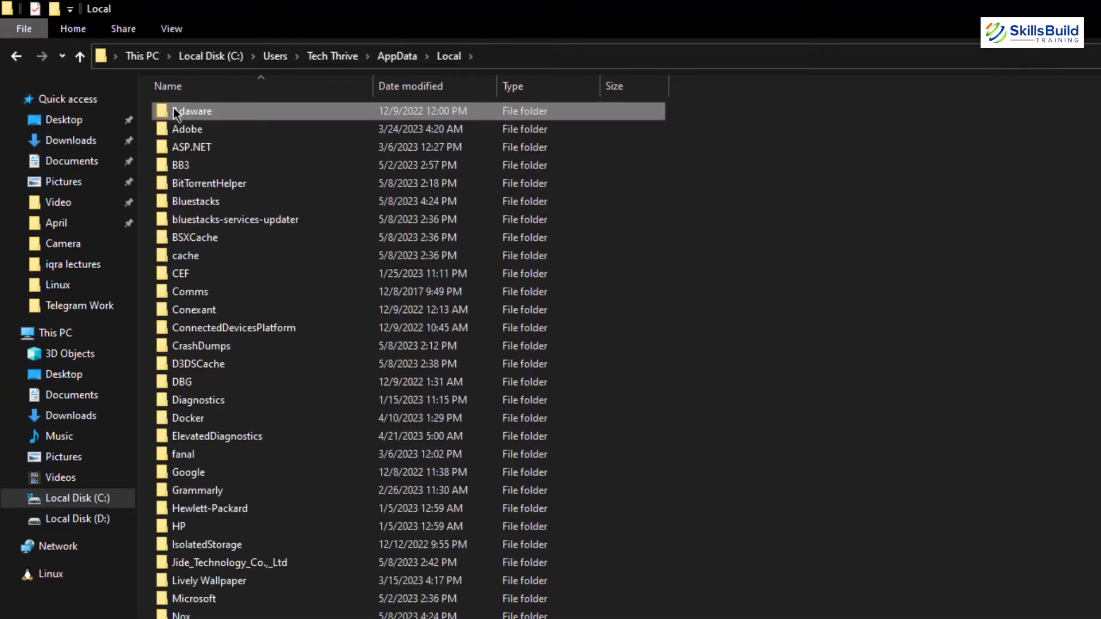
pyautogui.doubleClick(194, 527)
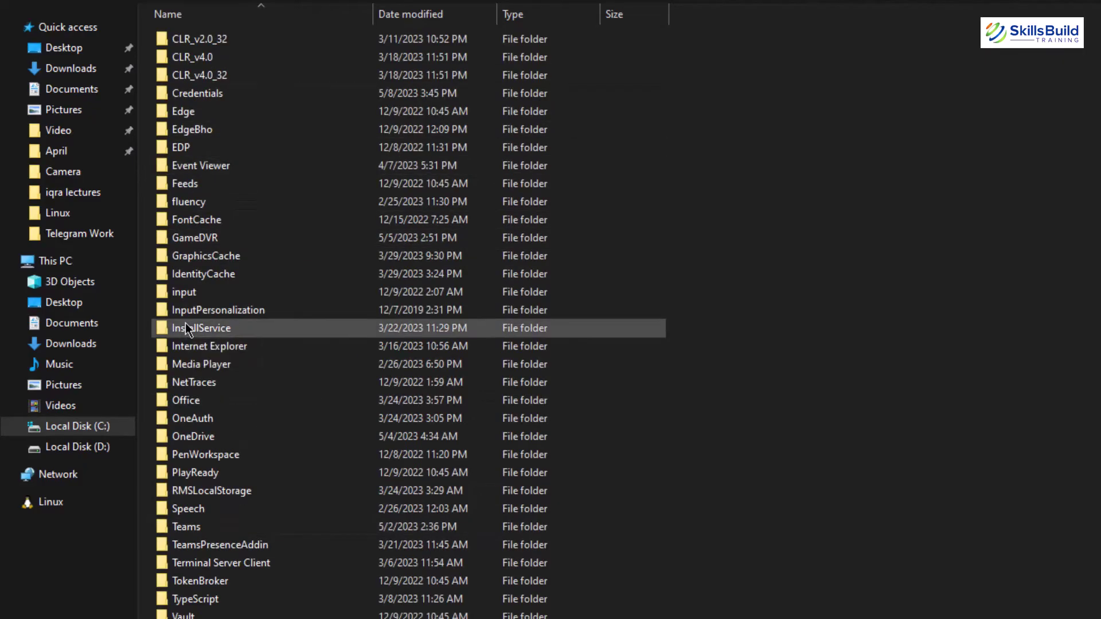
pyautogui.click(195, 401)
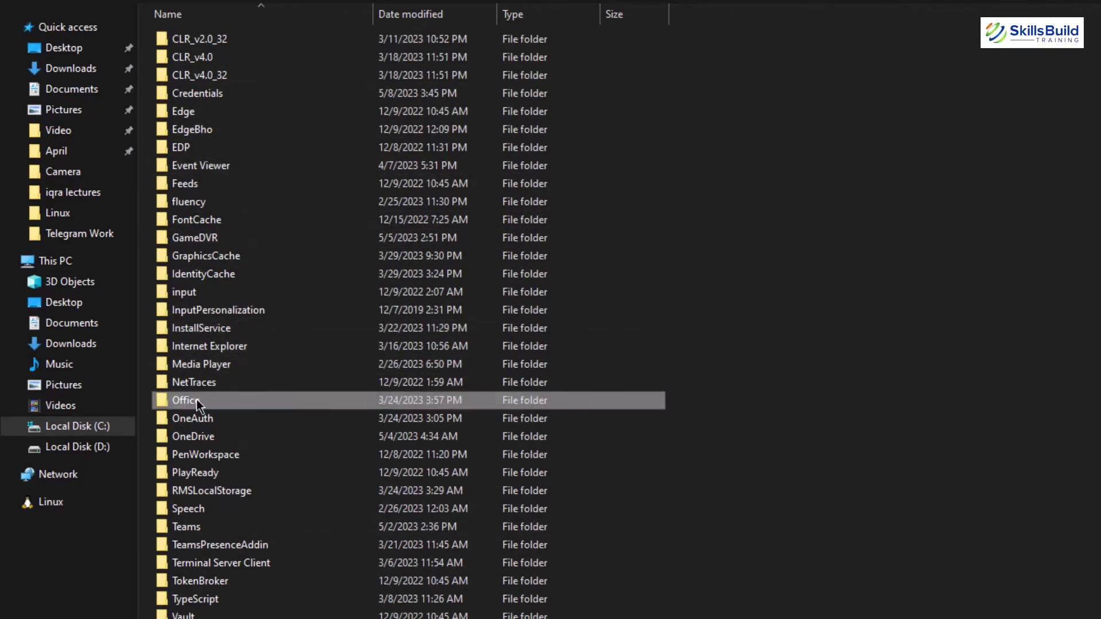
pyautogui.doubleClick(197, 400)
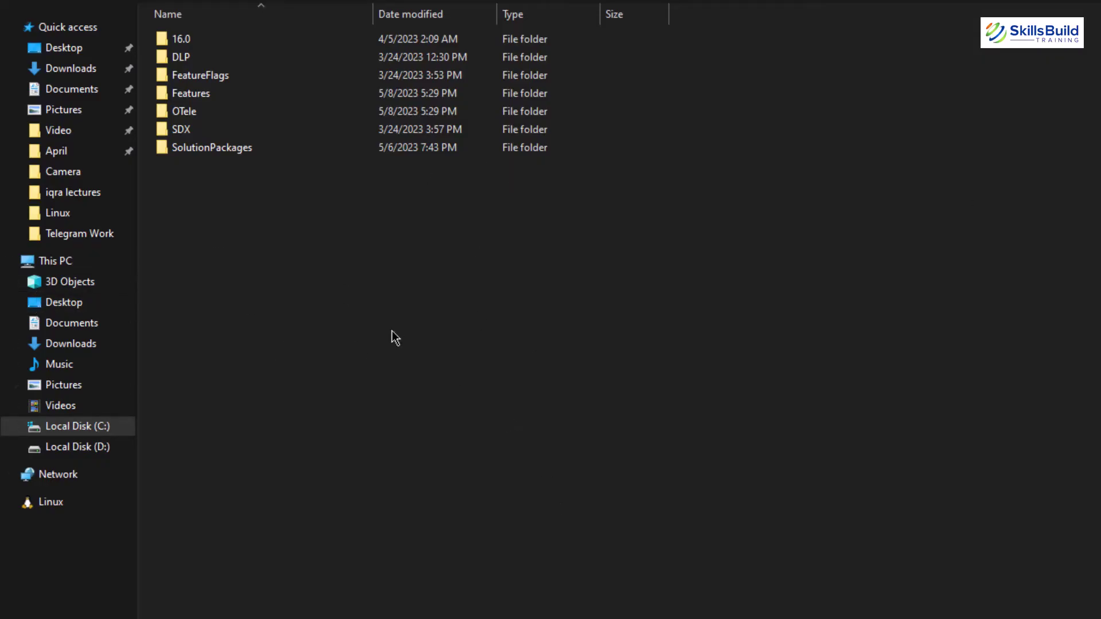
# Step: Return to Desktop > New folder and scan Dataset.csv with Microsoft Defender
pyautogui.click(73, 55)
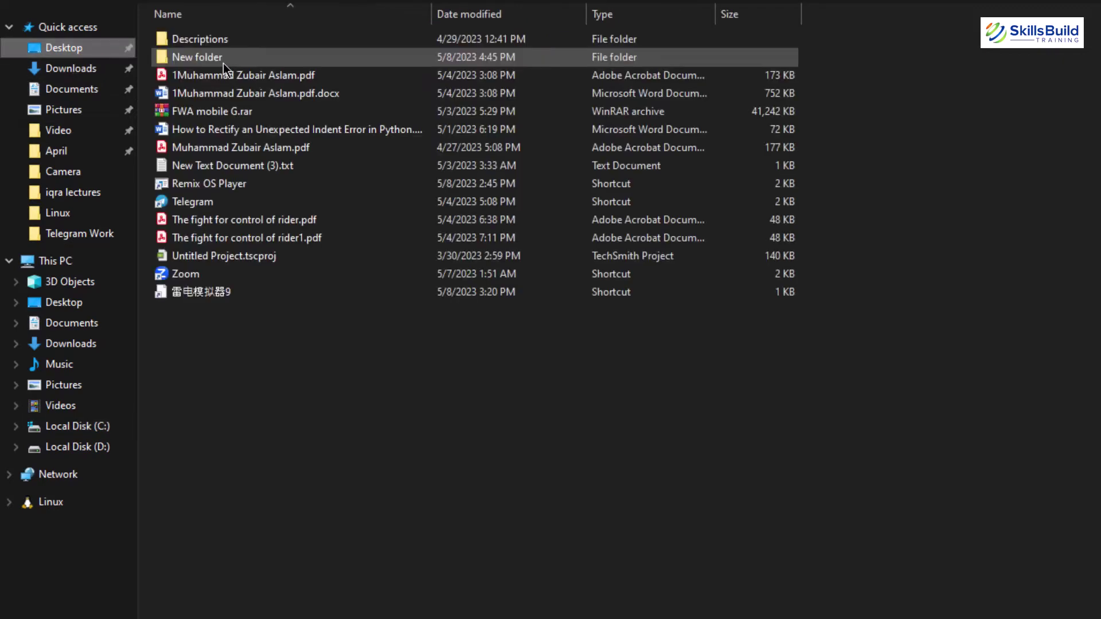
pyautogui.doubleClick(216, 55)
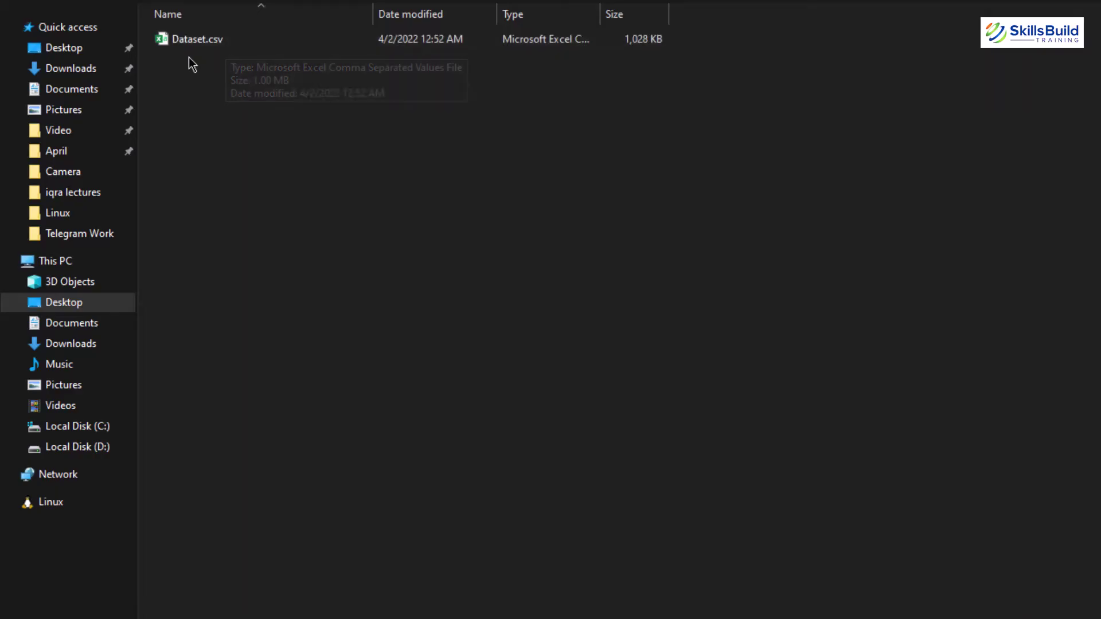
pyautogui.click(160, 42)
pyautogui.rightClick(160, 41)
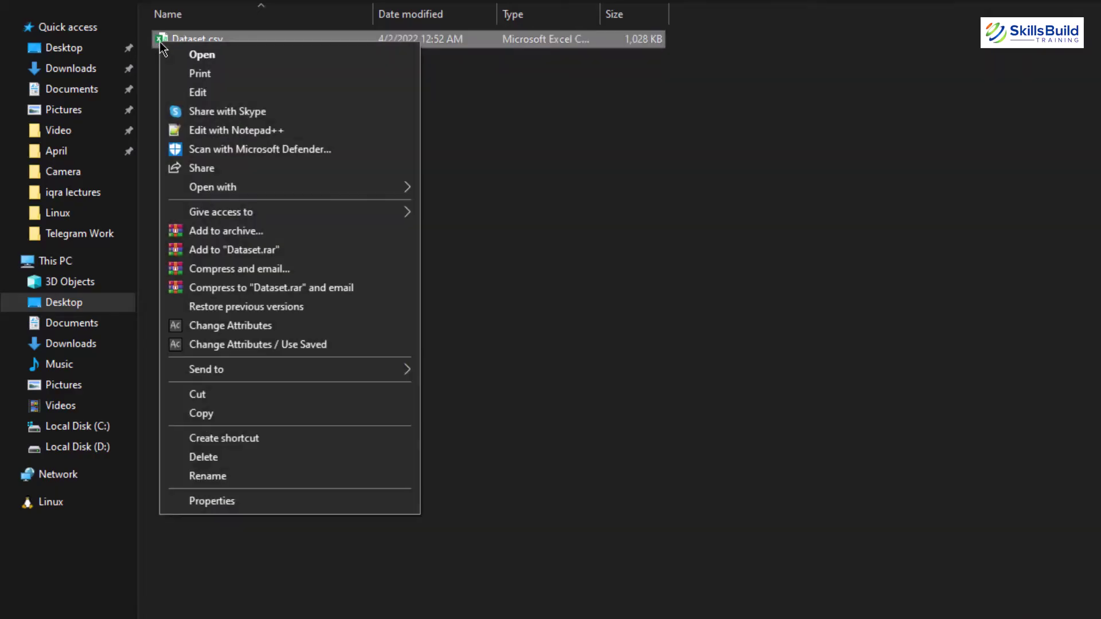
pyautogui.click(255, 150)
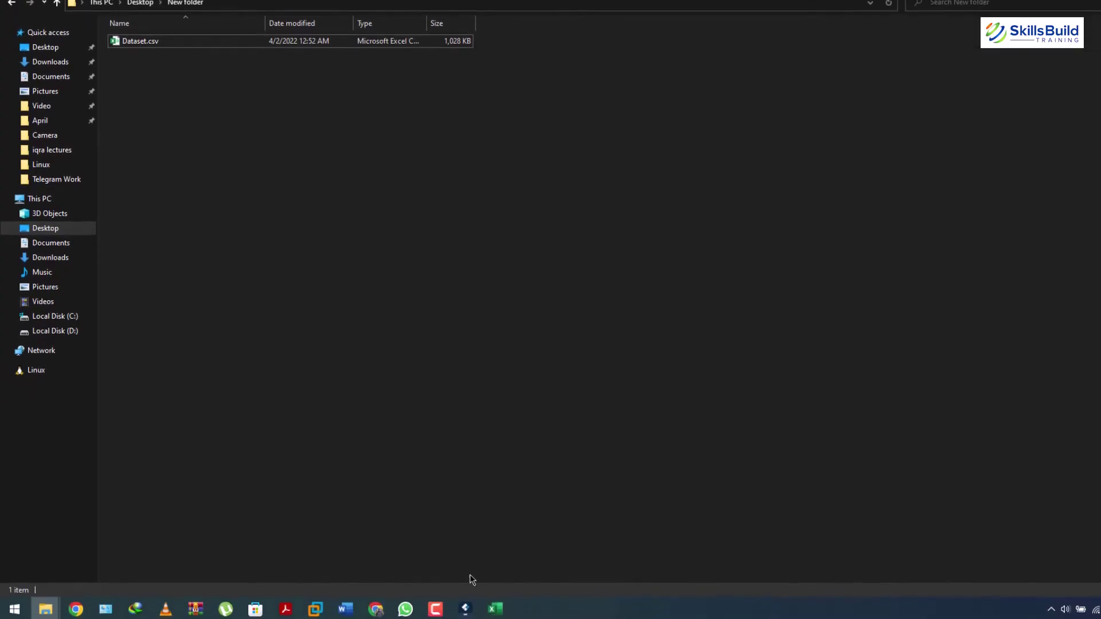
# Step: Run a Recoverit scan of the Desktop, select Dataset.csv in New folder, then exit Recoverit
pyautogui.click(465, 606)
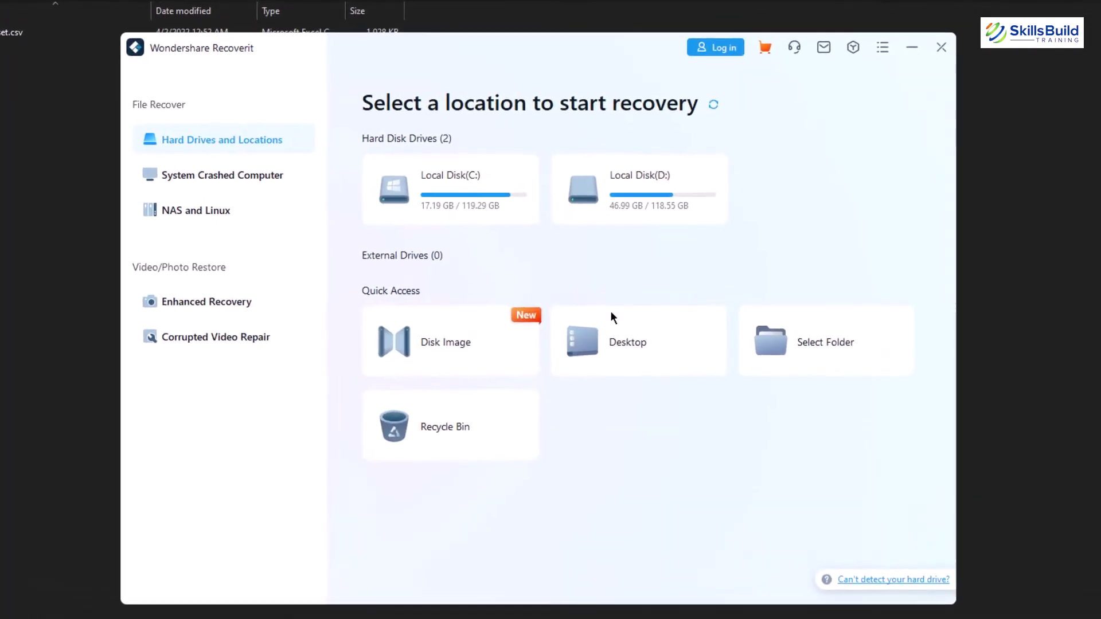
pyautogui.moveTo(610, 339)
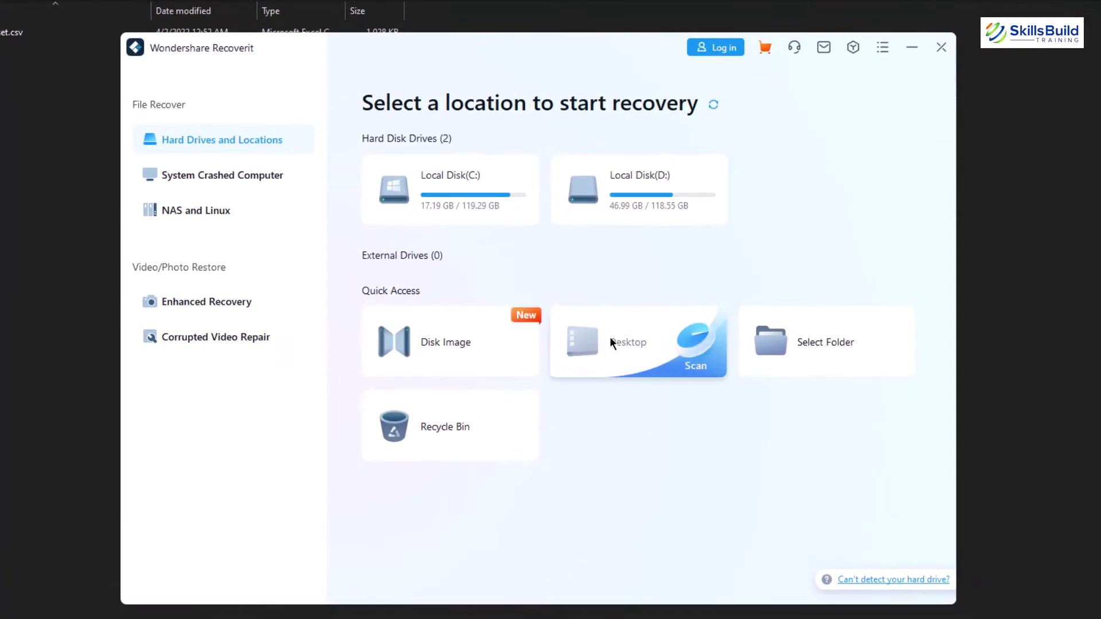
pyautogui.click(612, 338)
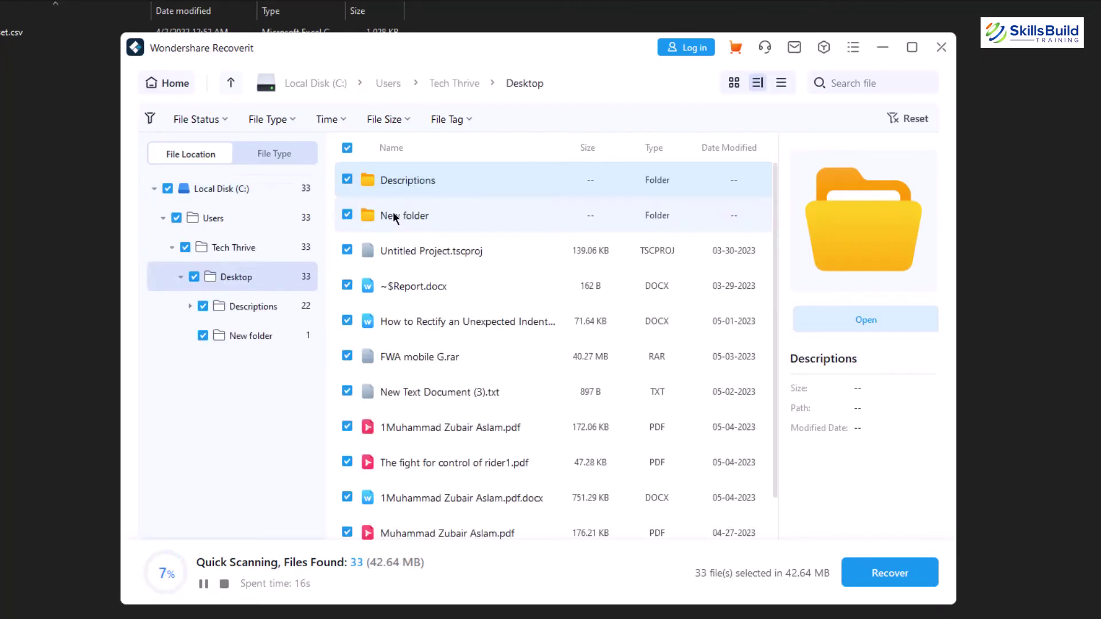
pyautogui.doubleClick(393, 216)
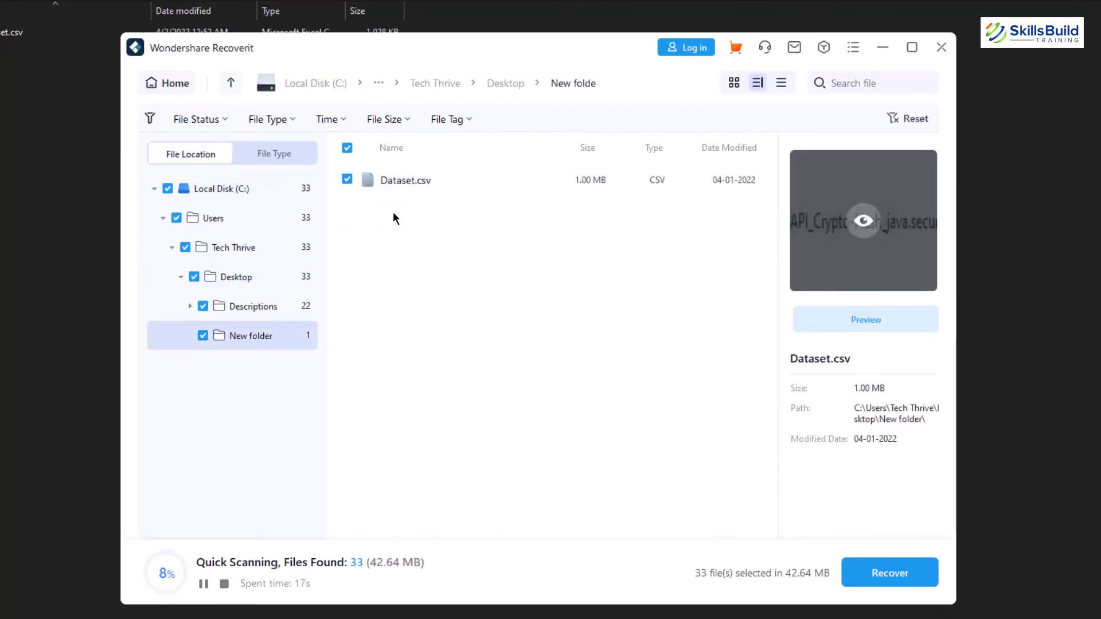
pyautogui.click(411, 178)
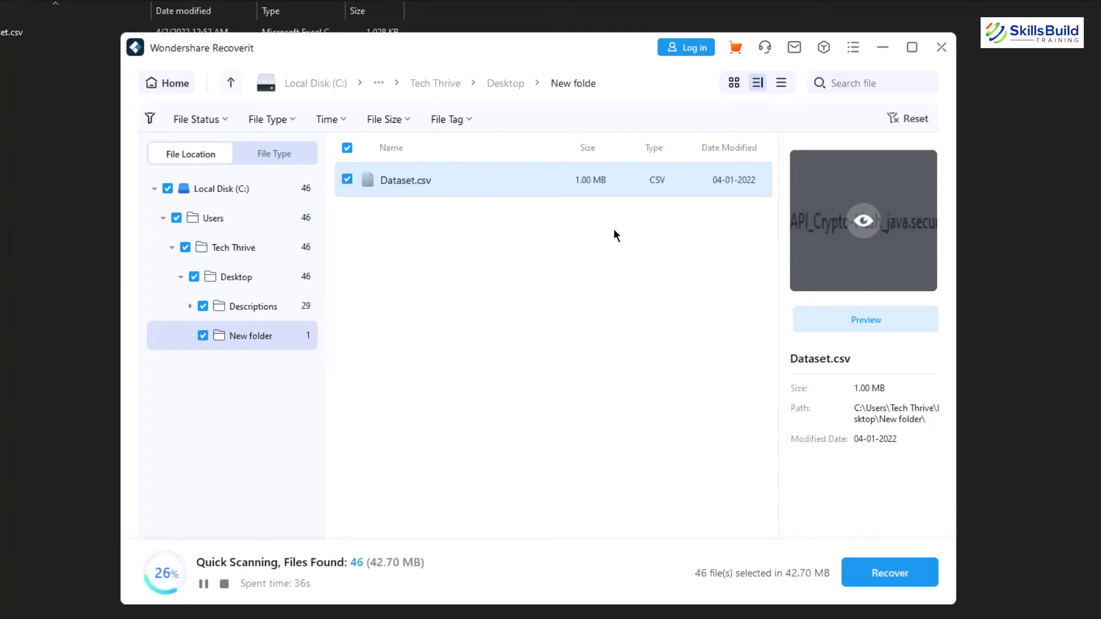
pyautogui.click(941, 47)
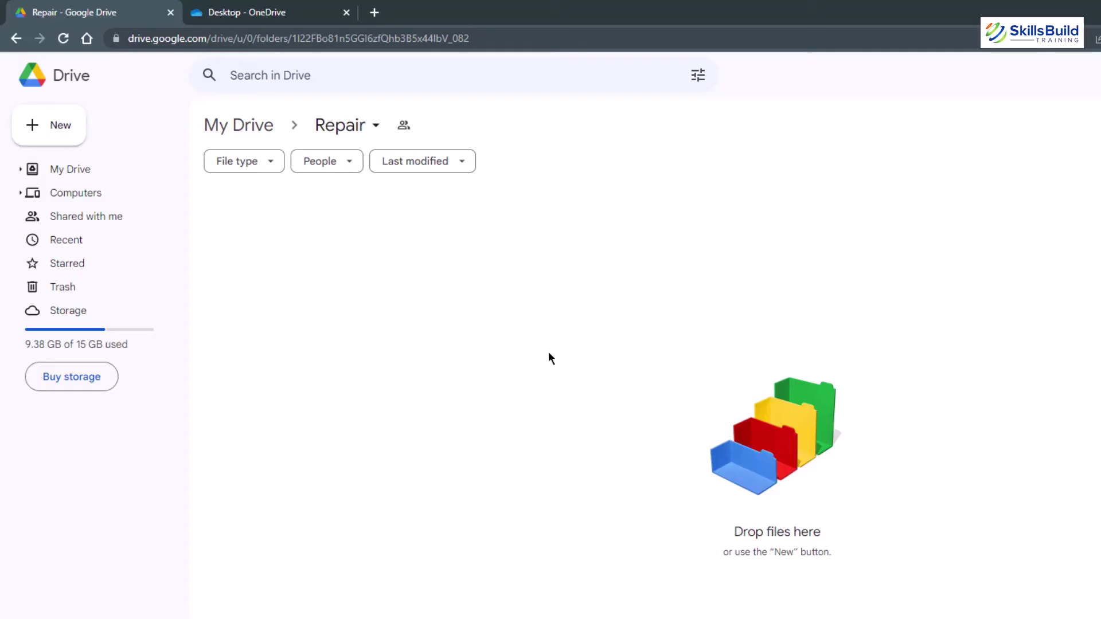
# Step: Upload Dataset.csv from the computer into the Google Drive Repair folder
pyautogui.rightClick(413, 274)
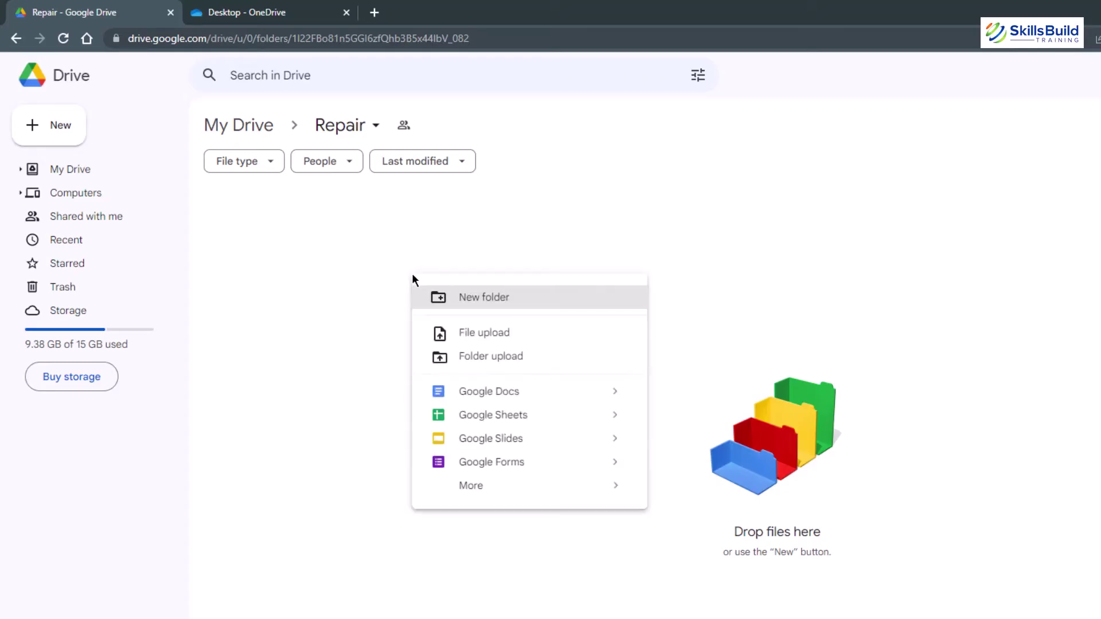
pyautogui.click(499, 334)
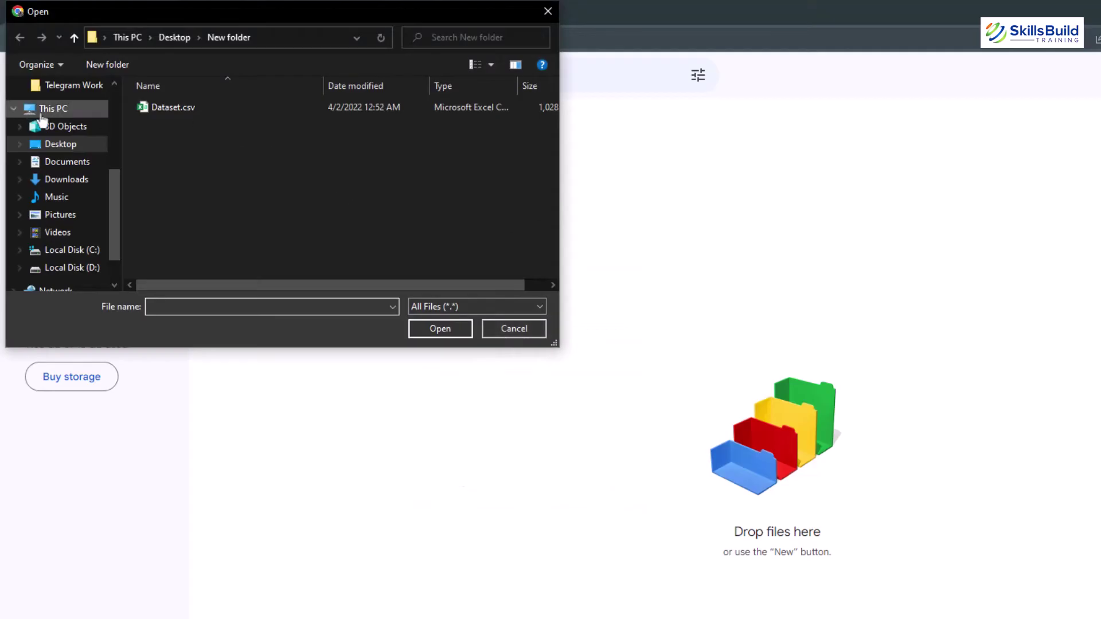
pyautogui.doubleClick(309, 107)
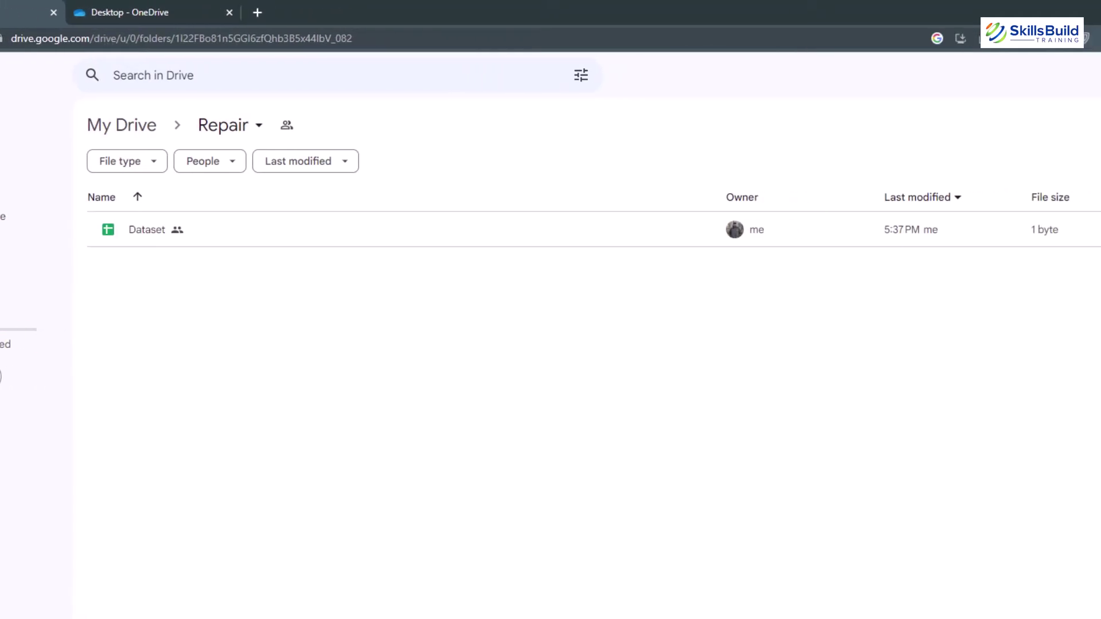
# Step: Launch Google Sheets in a new tab from the Google apps menu
pyautogui.click(1040, 80)
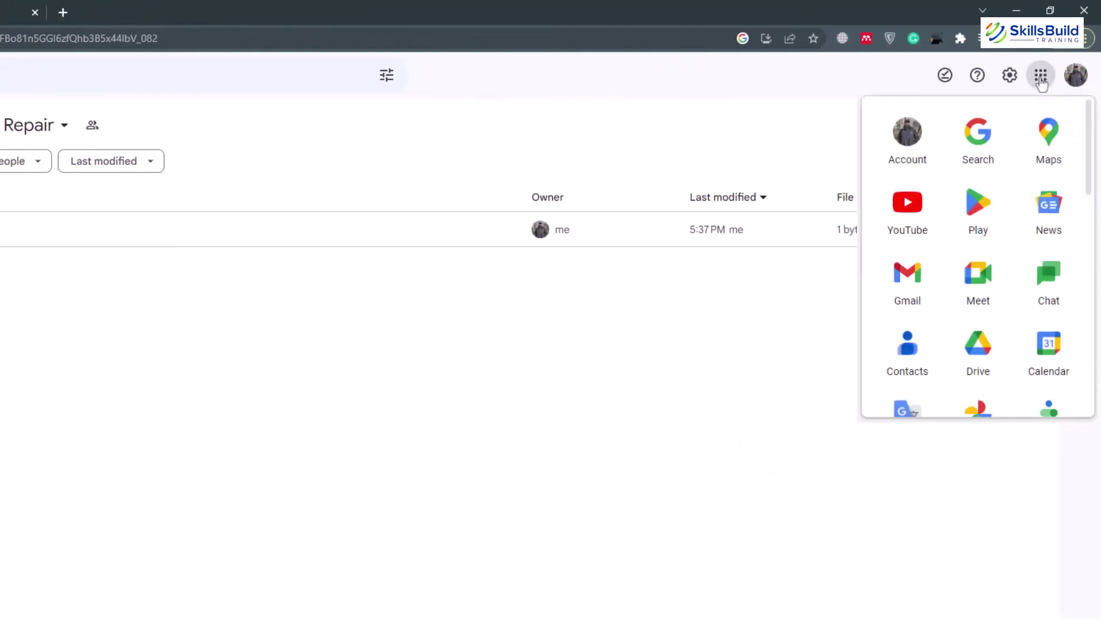
pyautogui.scroll(-3, 1007, 296)
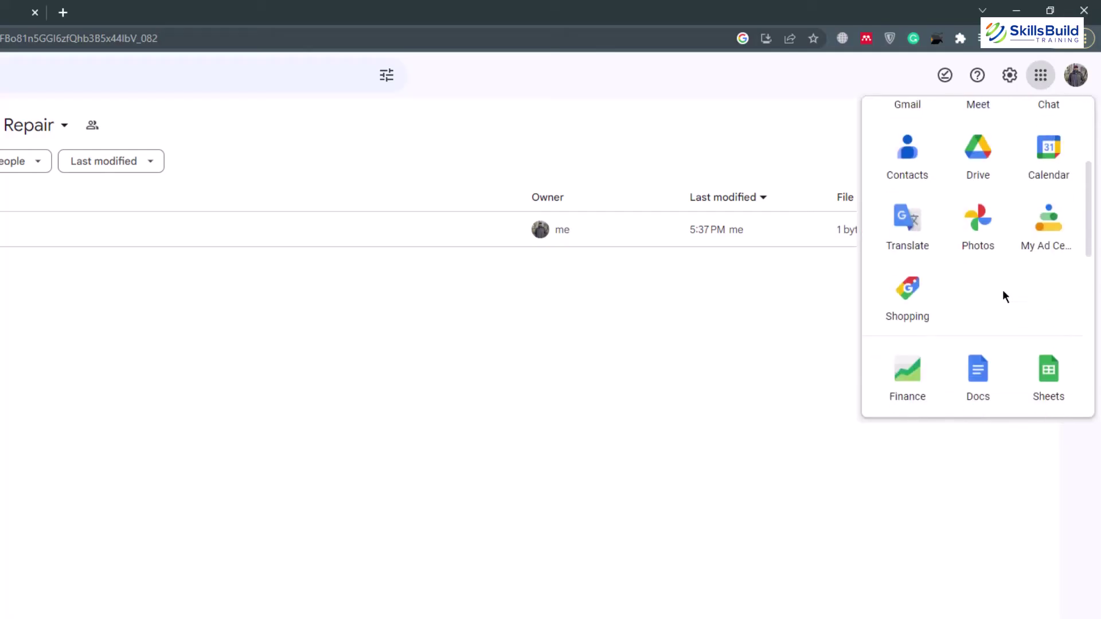
pyautogui.click(1049, 374)
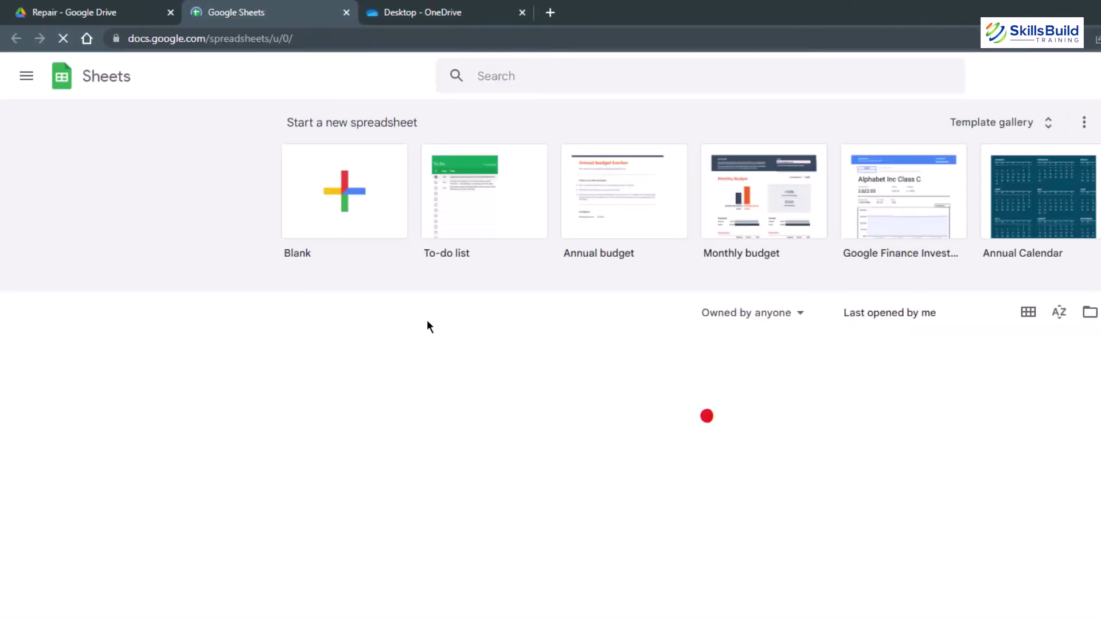
# Step: From a blank sheet, upload and open Dataset.csv via File > Open, then go to OneDrive
pyautogui.click(358, 211)
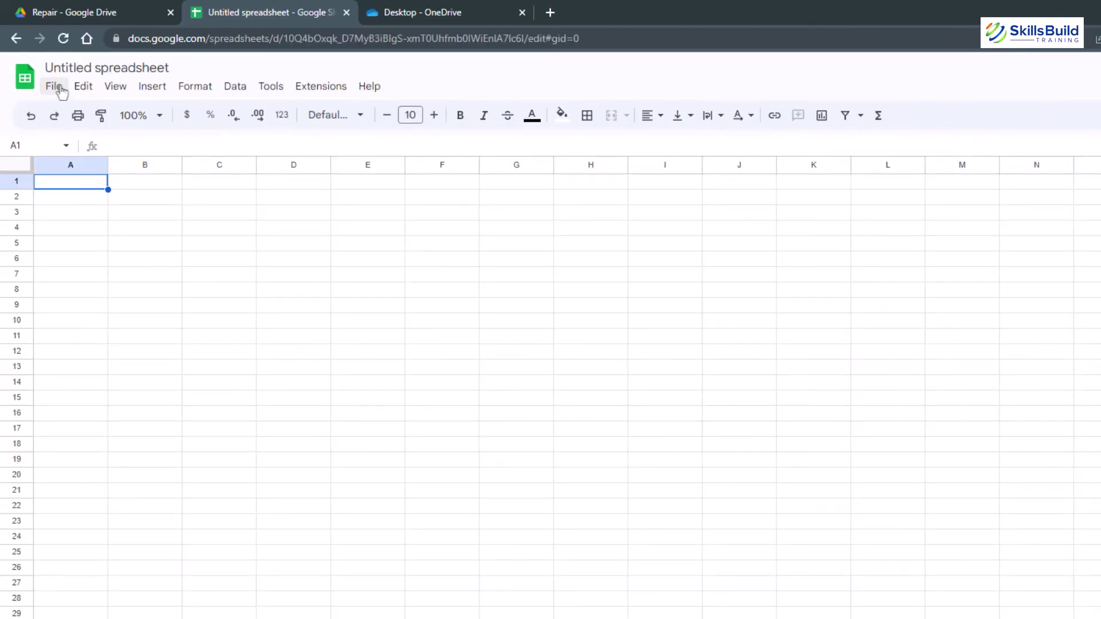
pyautogui.click(54, 86)
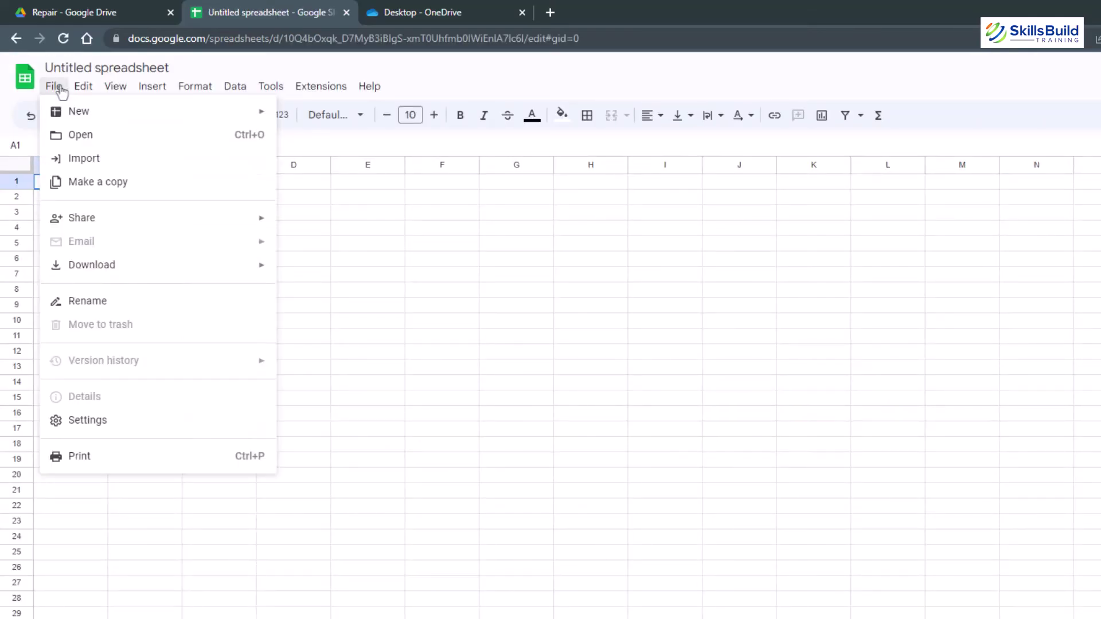
pyautogui.click(131, 137)
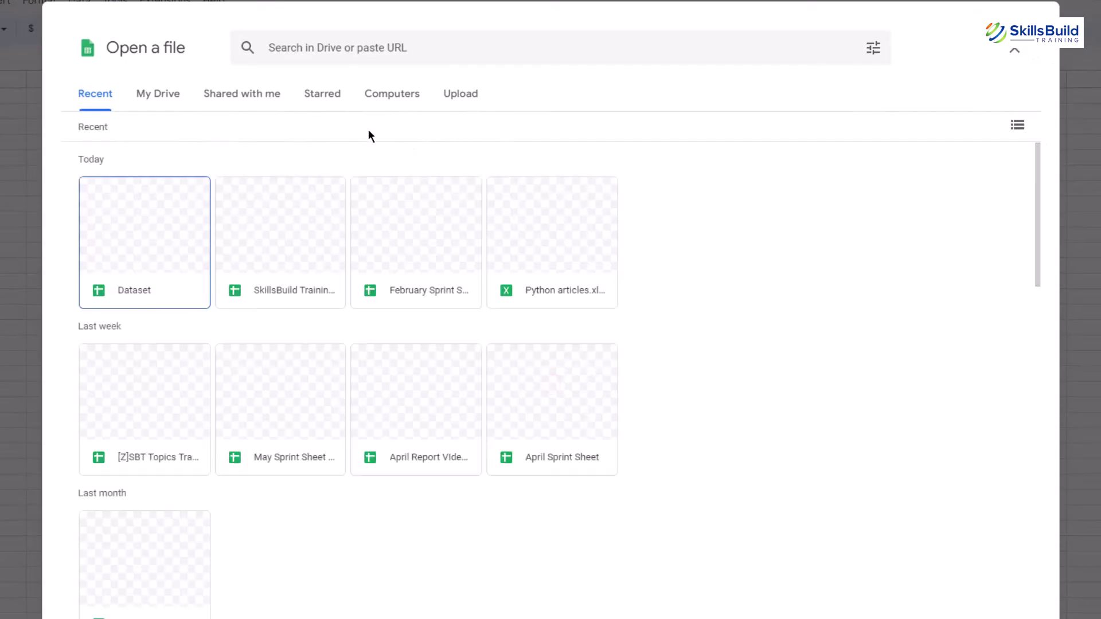
pyautogui.click(461, 94)
pyautogui.click(531, 422)
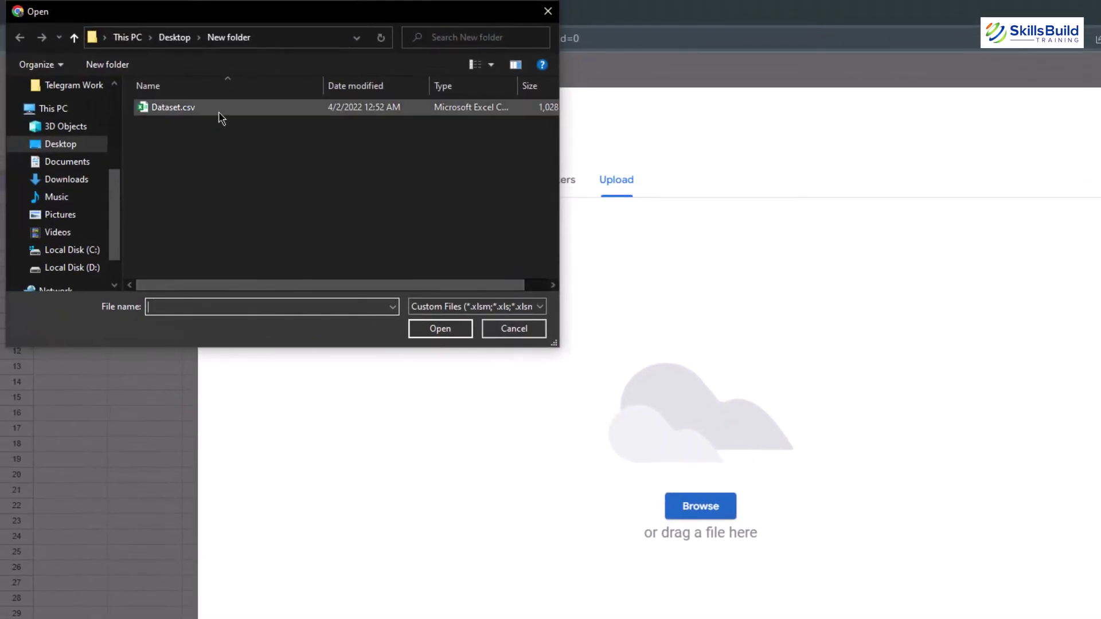
pyautogui.doubleClick(230, 108)
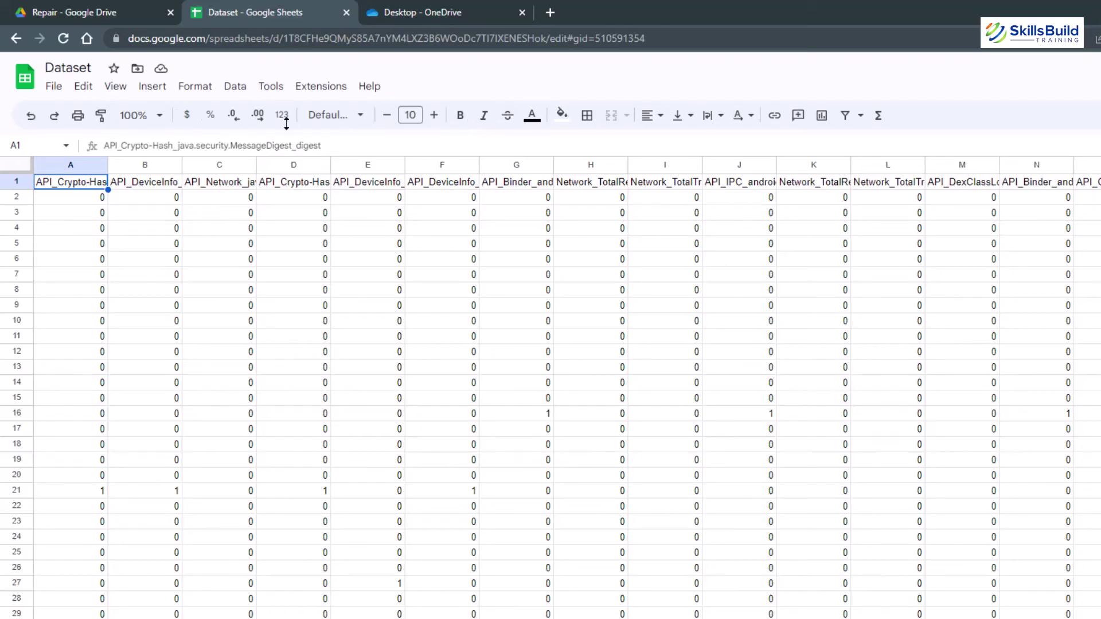
pyautogui.click(404, 15)
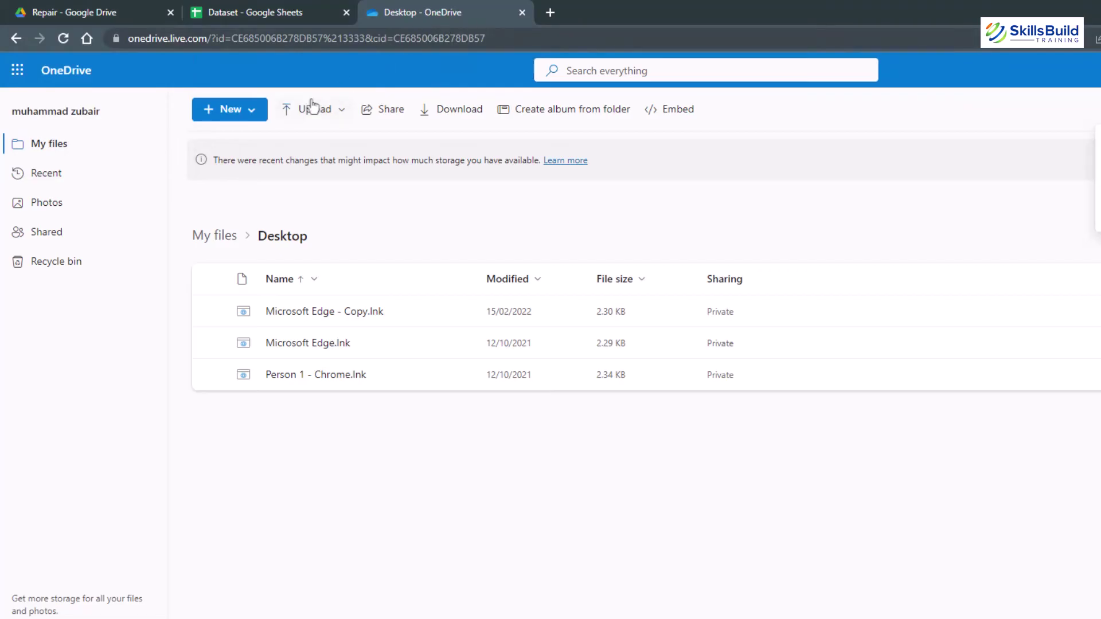
# Step: Upload Dataset.csv as a file into OneDrive's Desktop folder
pyautogui.click(305, 117)
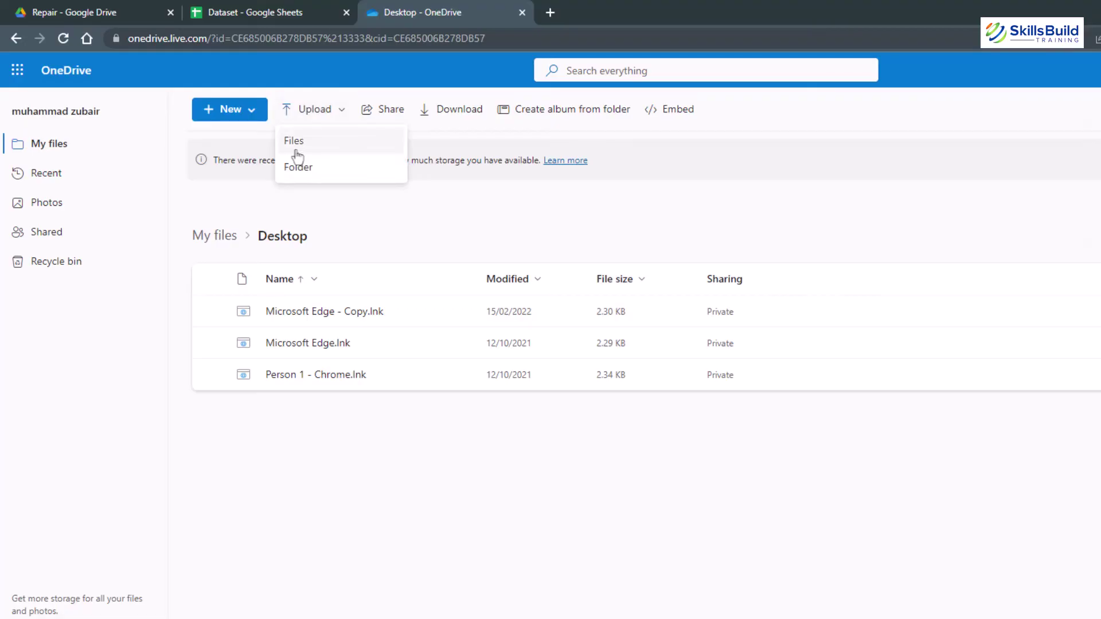
pyautogui.click(294, 141)
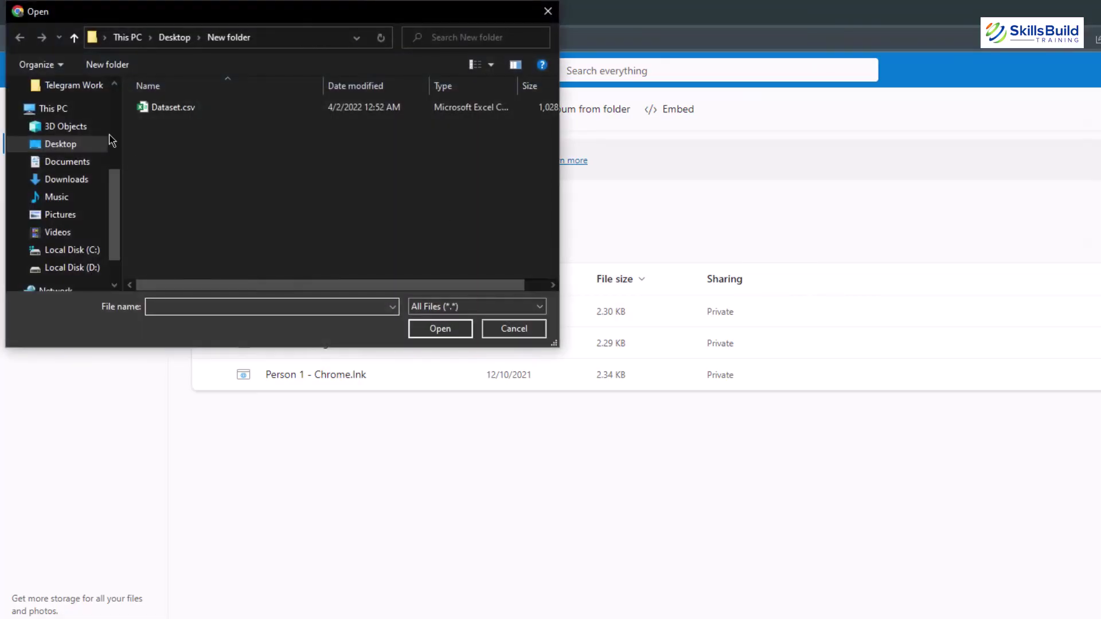
pyautogui.doubleClick(189, 108)
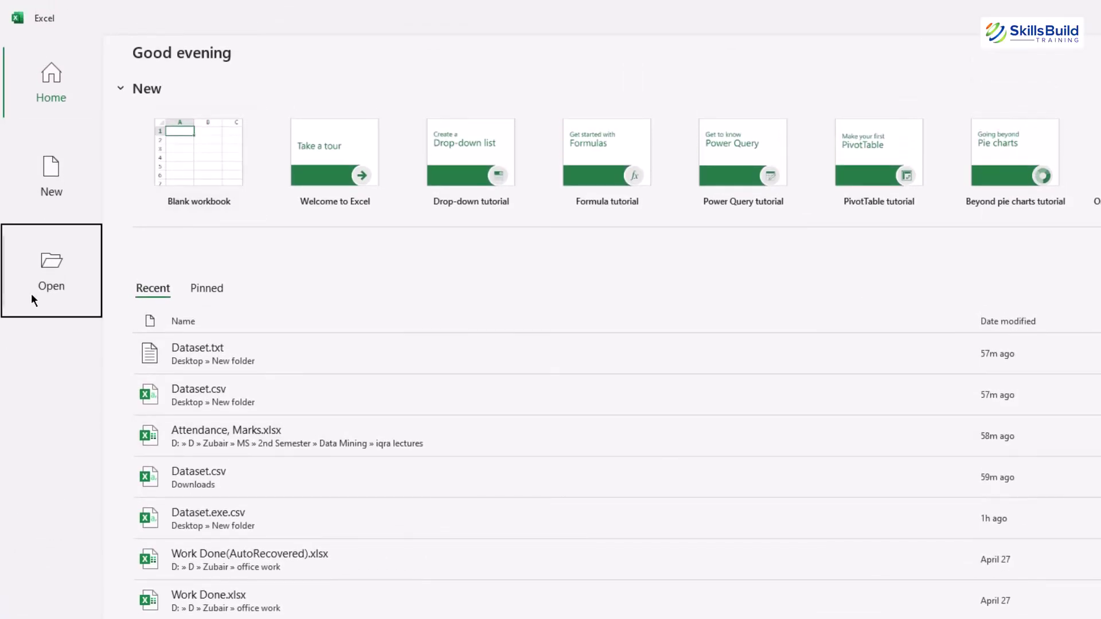
# Step: Browse to Dataset.xlsx on Local Disk (D:) and open it with Open and Repair
pyautogui.click(31, 138)
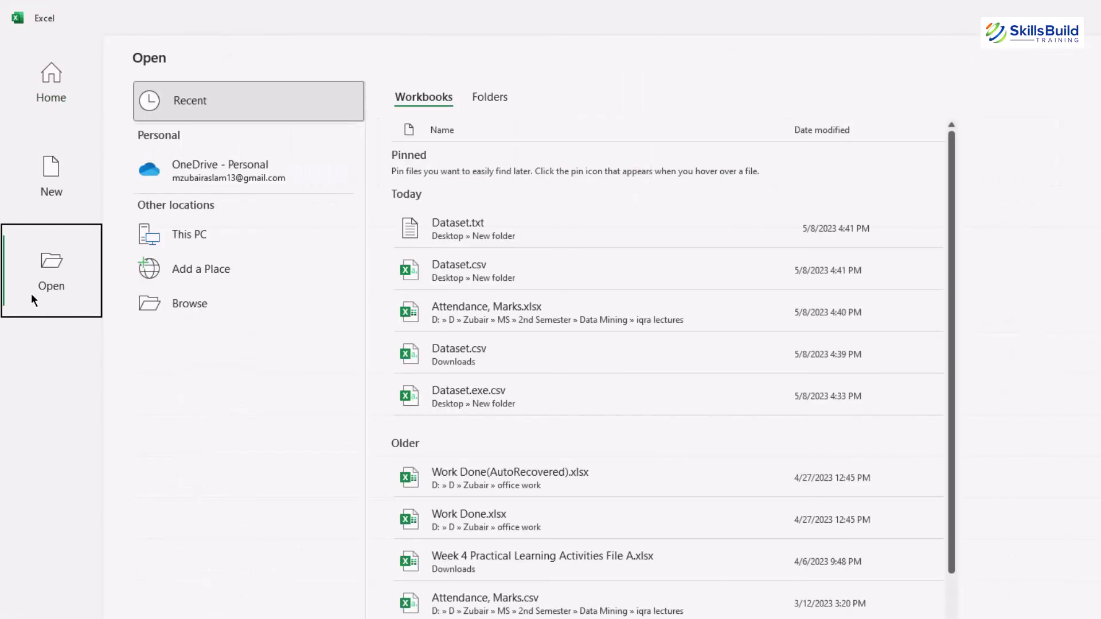
pyautogui.click(189, 305)
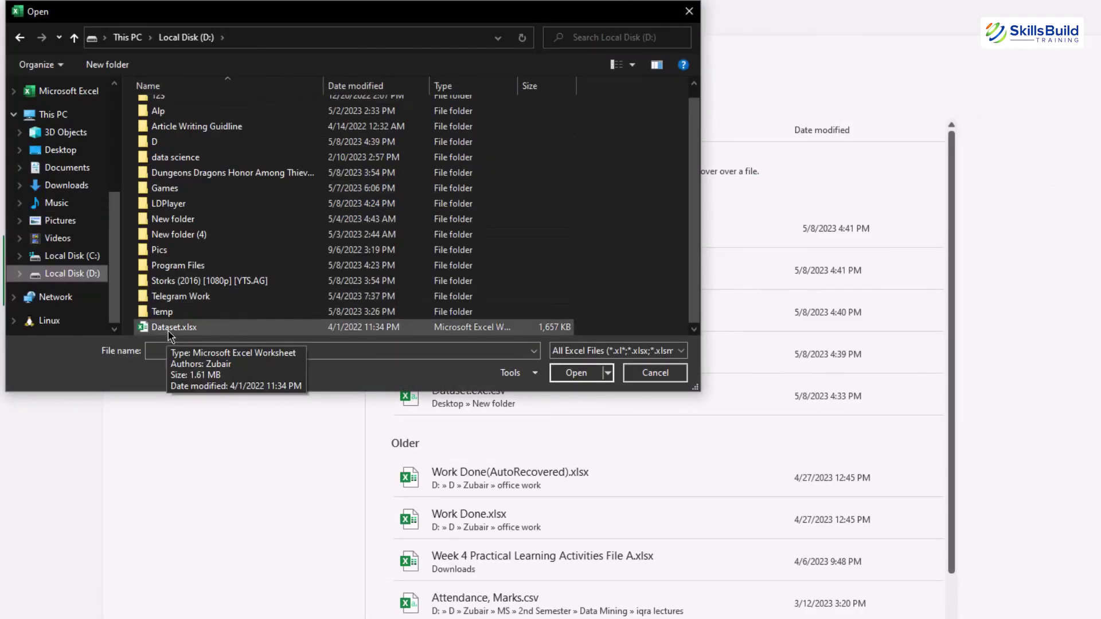
pyautogui.click(169, 331)
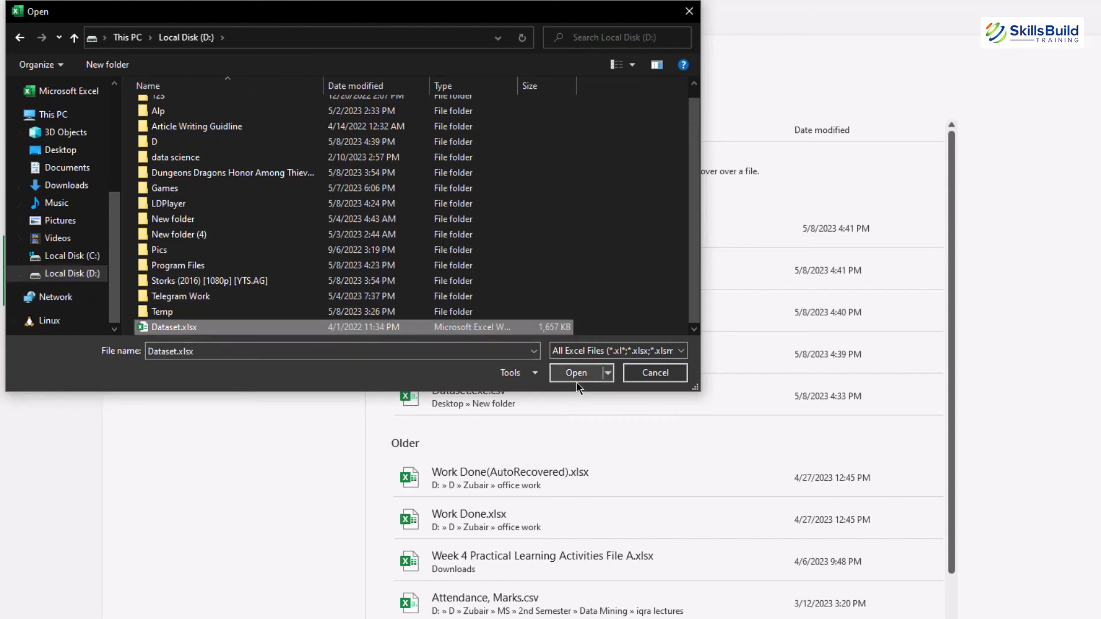
pyautogui.click(607, 374)
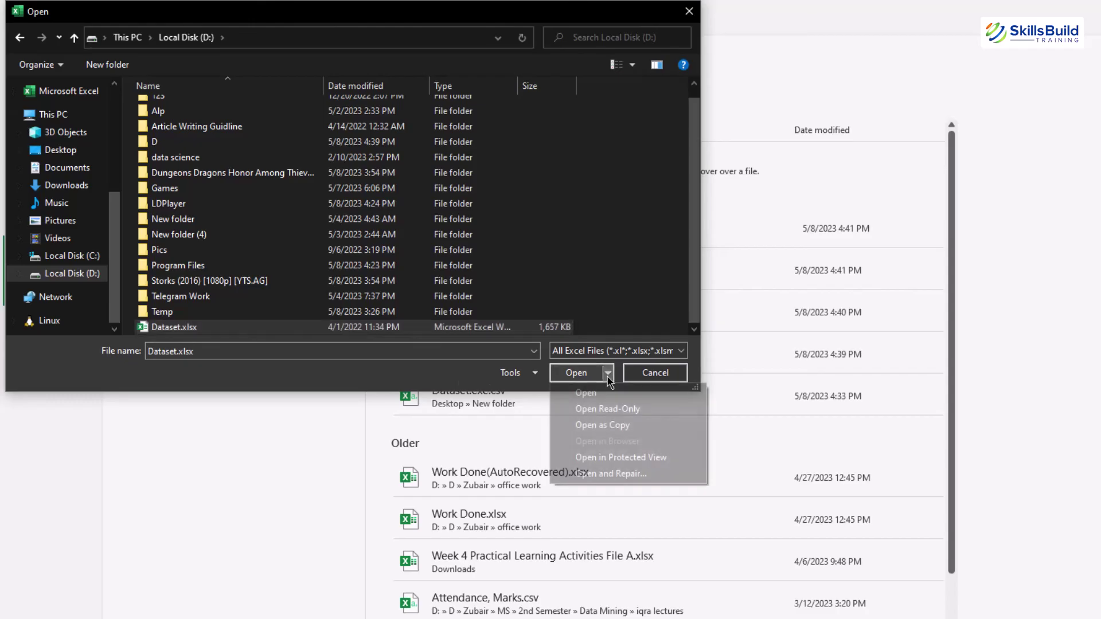
pyautogui.click(609, 474)
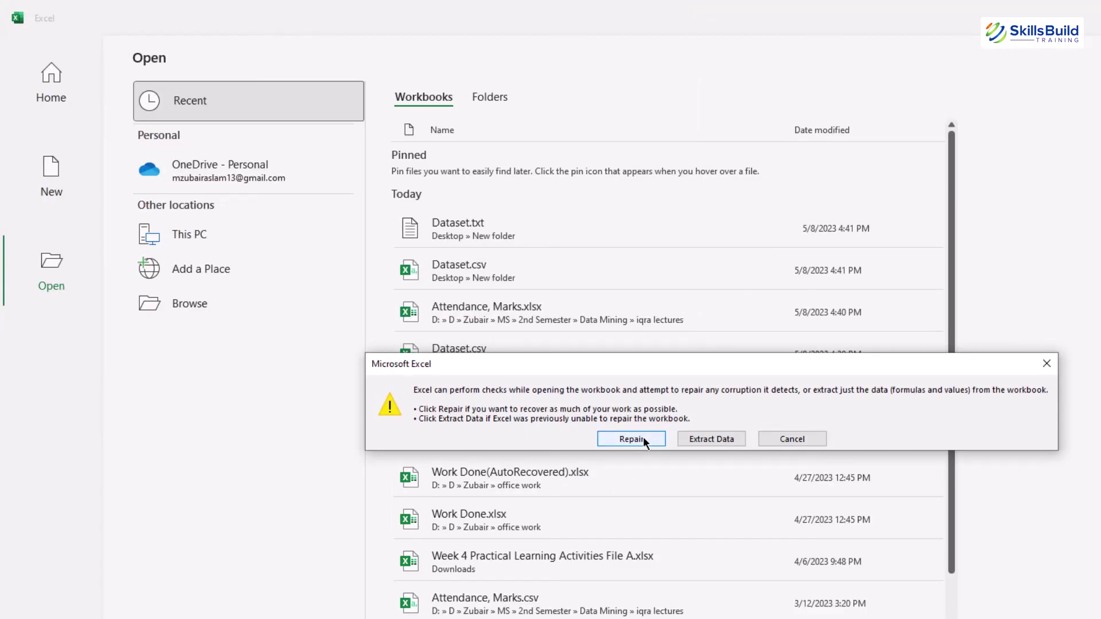
# Step: Repair Dataset.xlsx, close the repair report, and return the view to column A
pyautogui.click(631, 439)
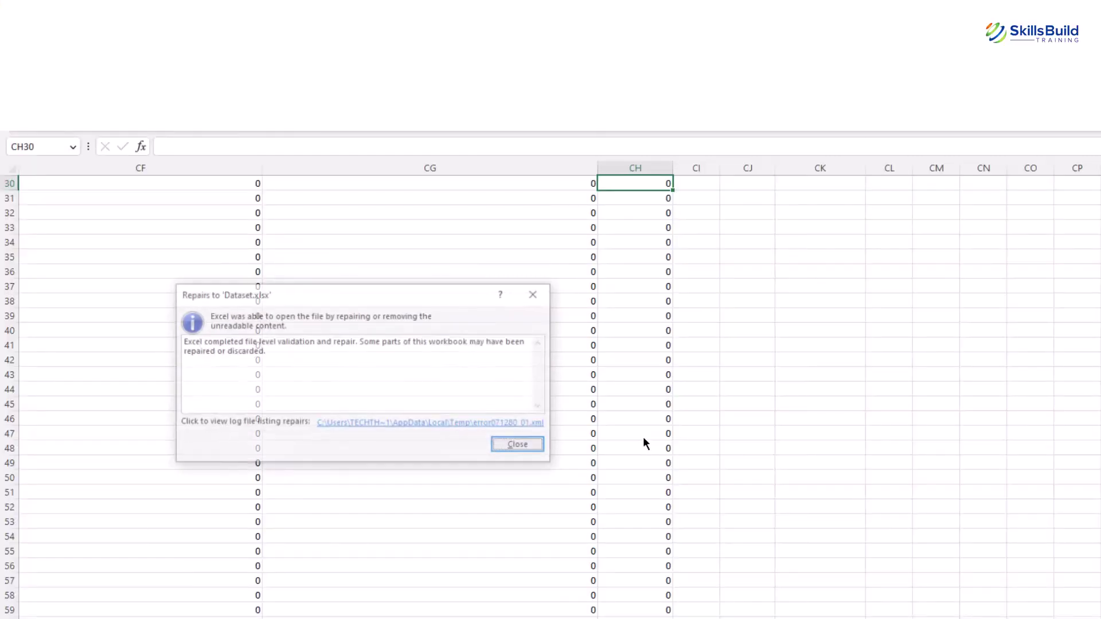
pyautogui.click(518, 445)
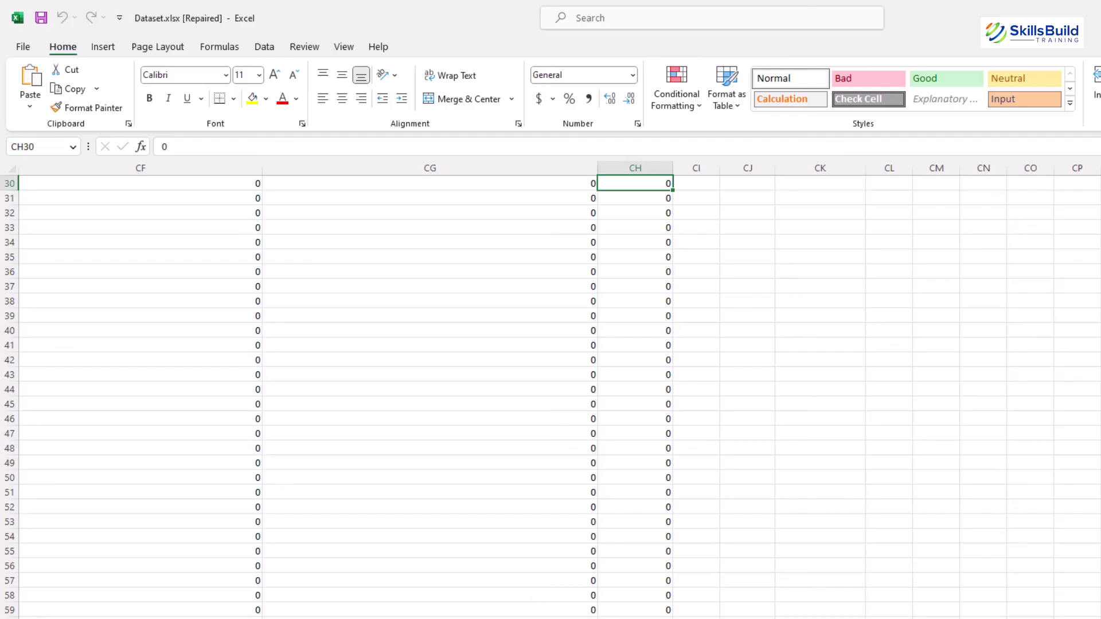
pyautogui.click(235, 582)
pyautogui.press('Home')
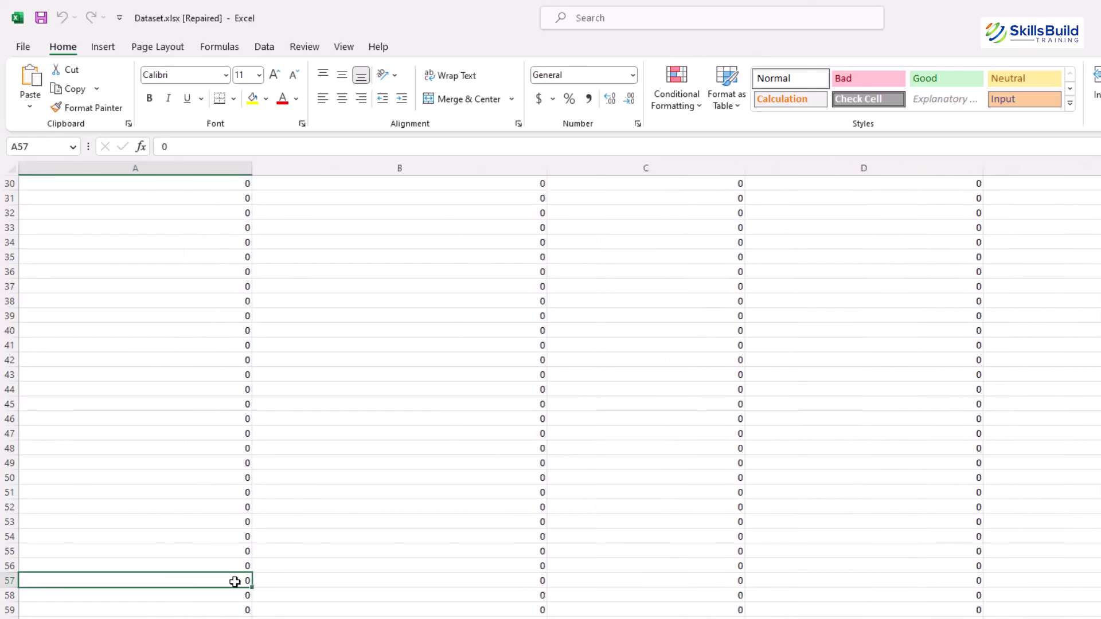